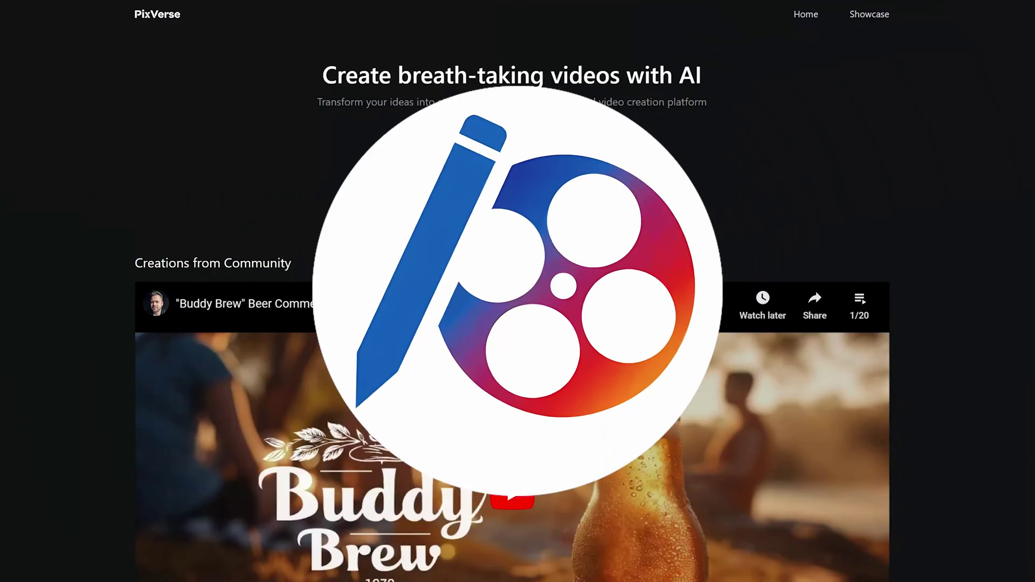
Step: Scroll through the Creations from Community video gallery and back up
scroll(518, 324, down, 8)
scroll(512, 292, down, 1)
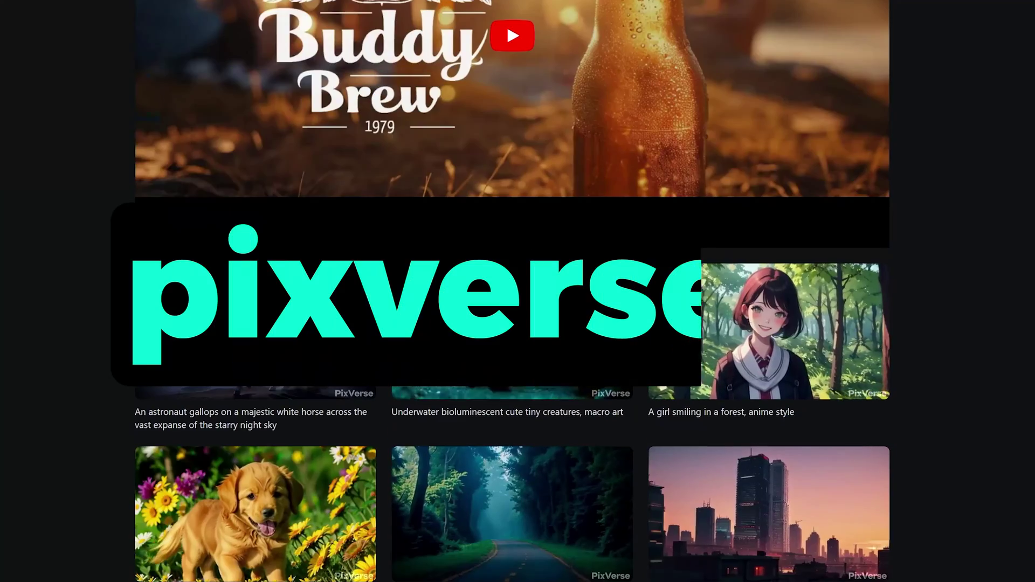
scroll(512, 292, down, 5)
scroll(512, 292, down, 3)
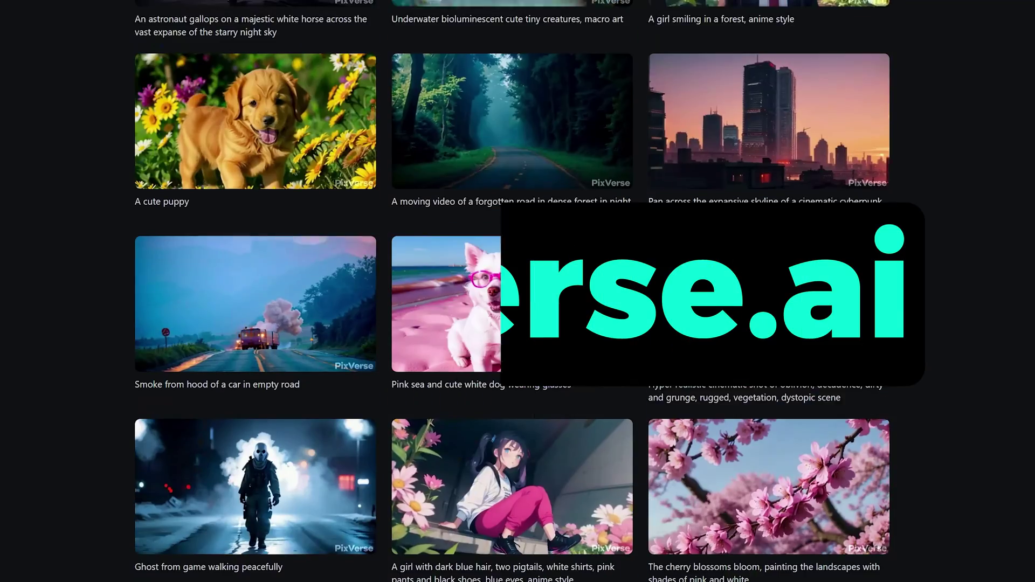
scroll(512, 291, up, 12)
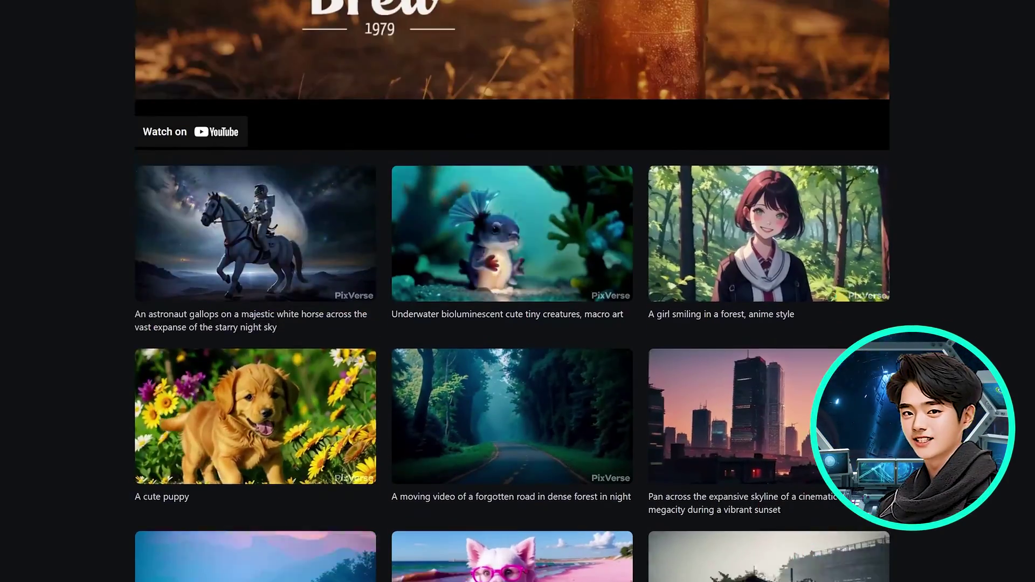
scroll(512, 291, up, 2)
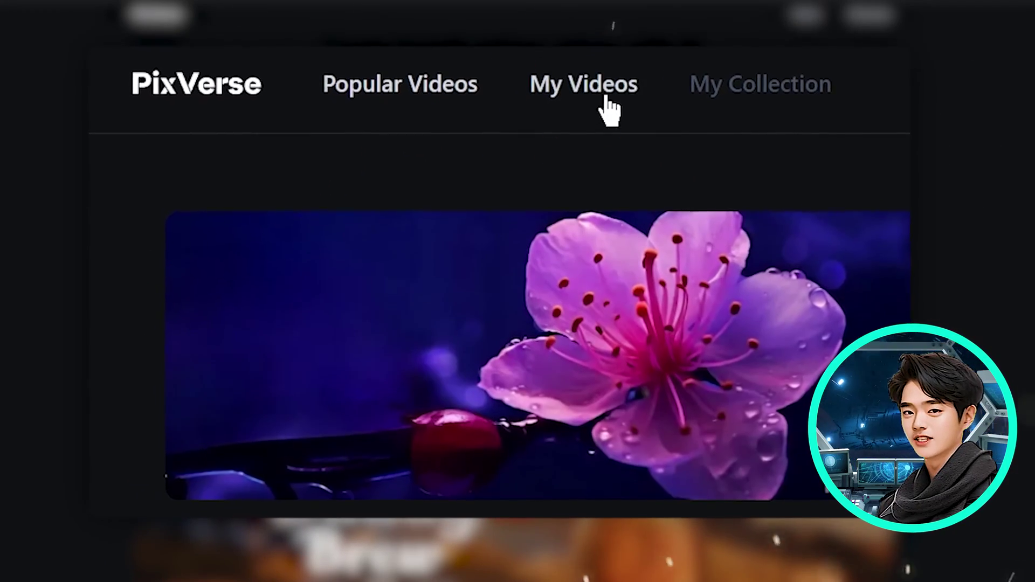
Step: Open the PixVerse community server in the Discord app
click(610, 108)
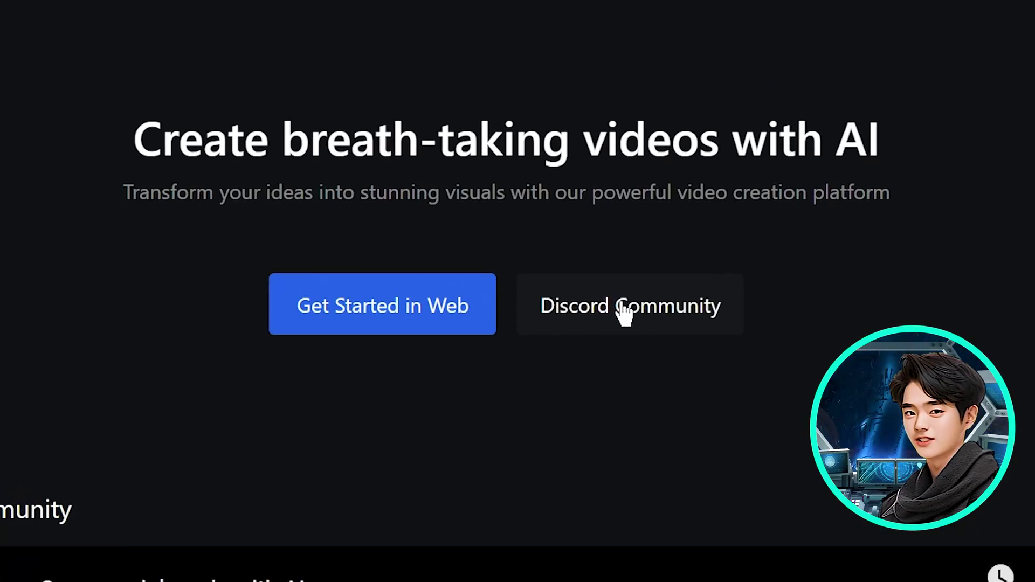
click(584, 200)
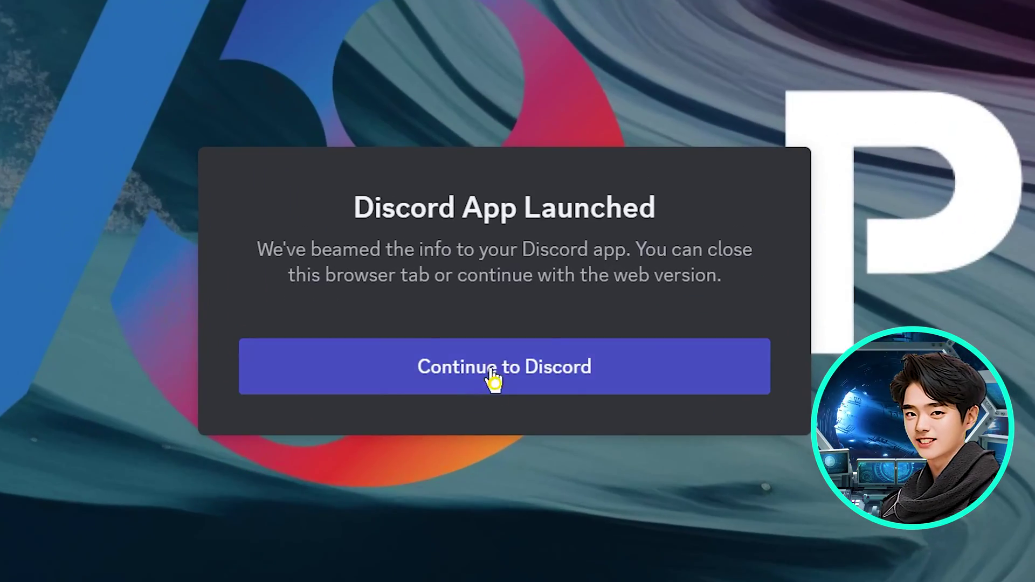
click(477, 318)
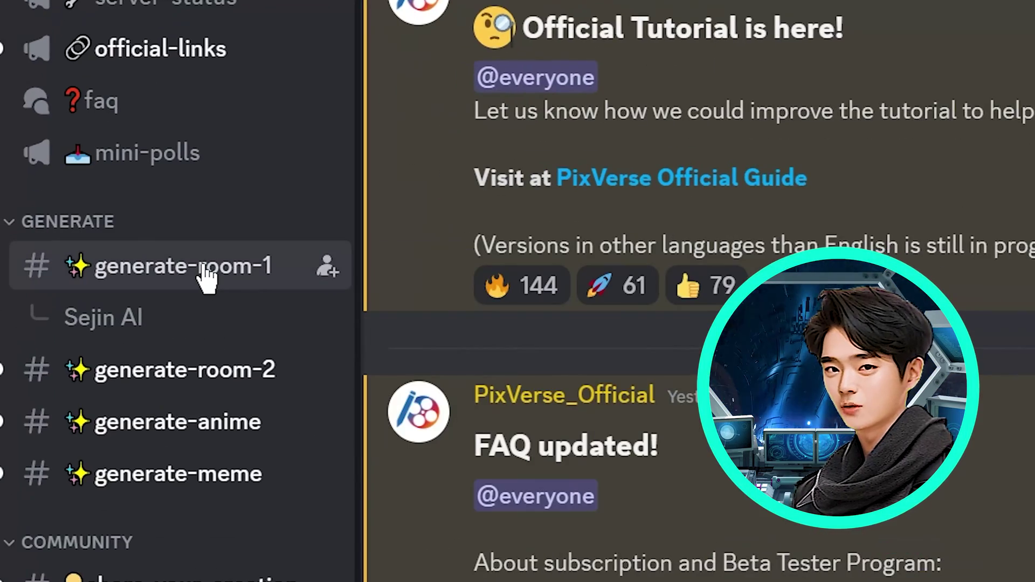
Step: In generate-room-1, start an /animate command with green_lamborghini.png as the image
click(59, 235)
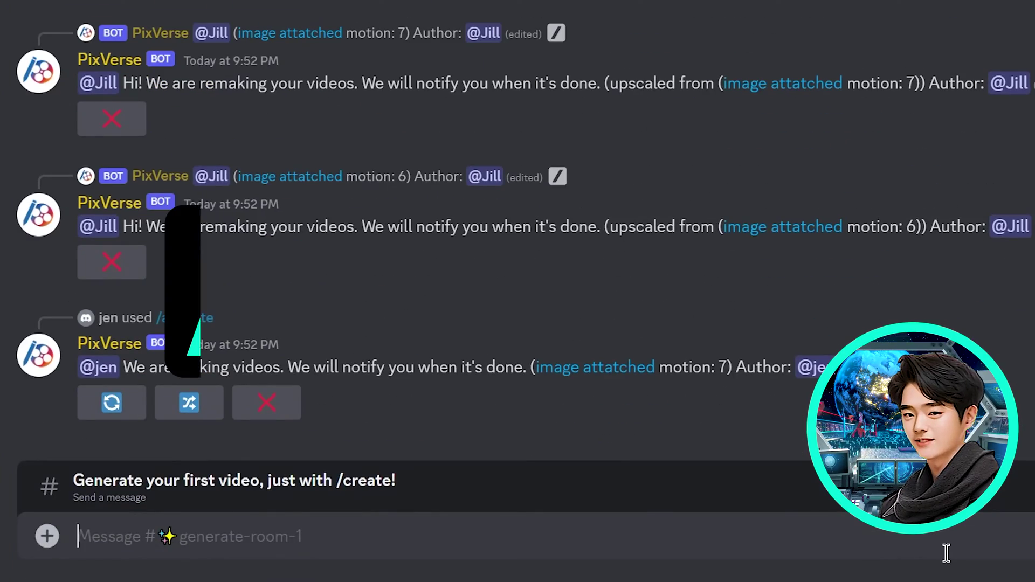
text(/animate)
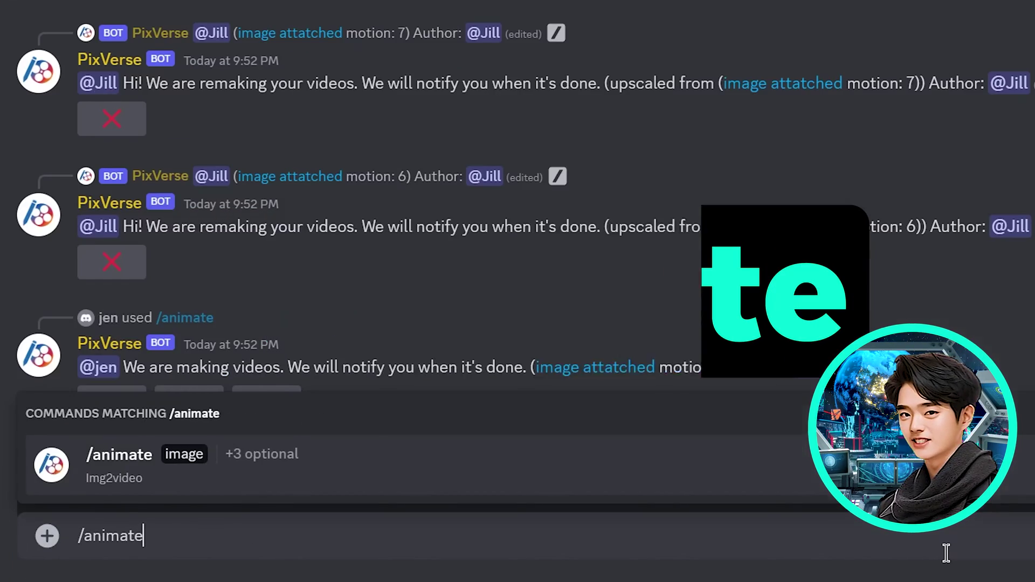
key(Return)
drag(946, 553, 183, 372)
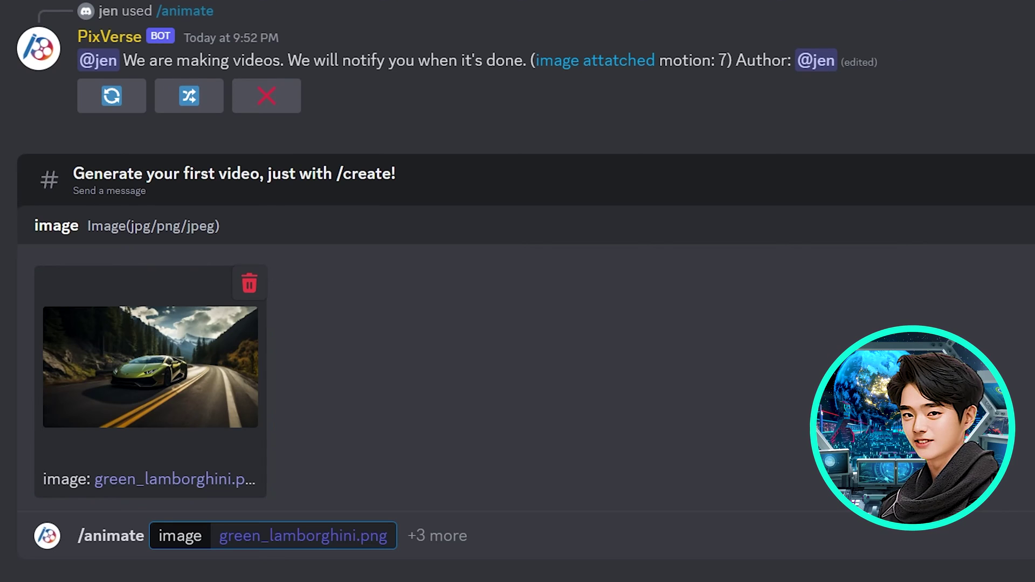
Step: Add the motion option to the animate command and set it to 10
click(424, 538)
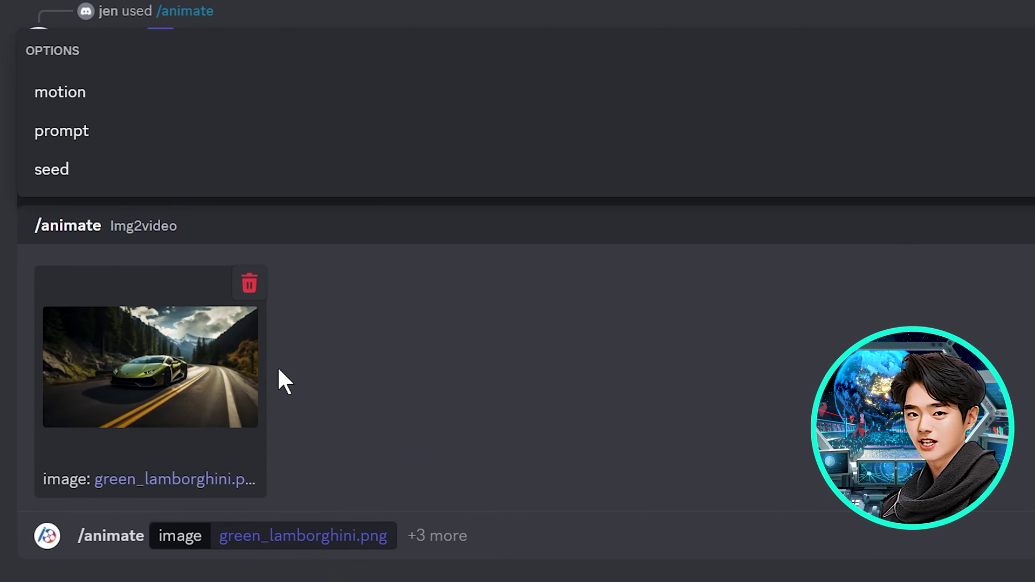
click(162, 97)
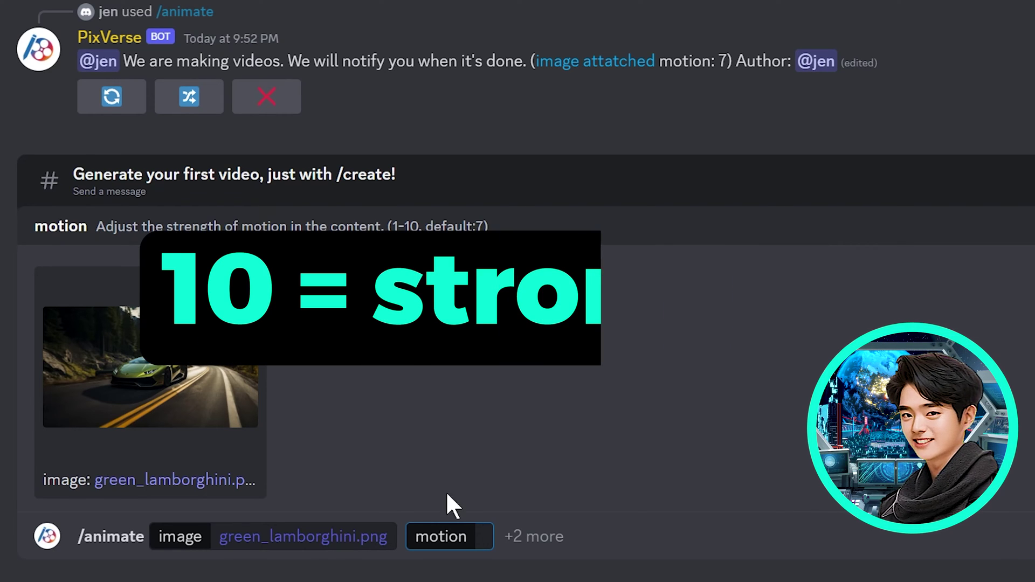
click(480, 536)
text(10)
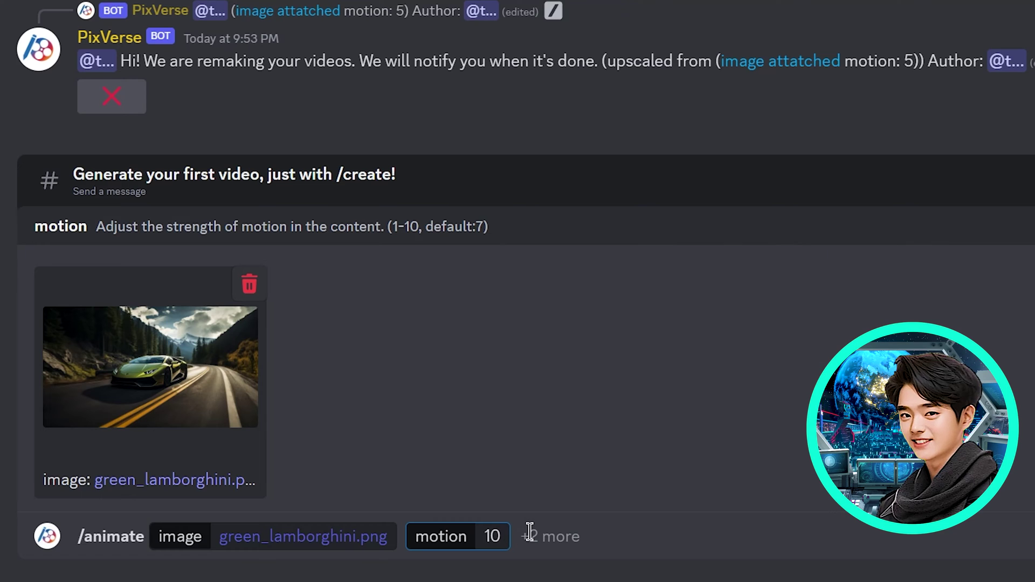
click(551, 534)
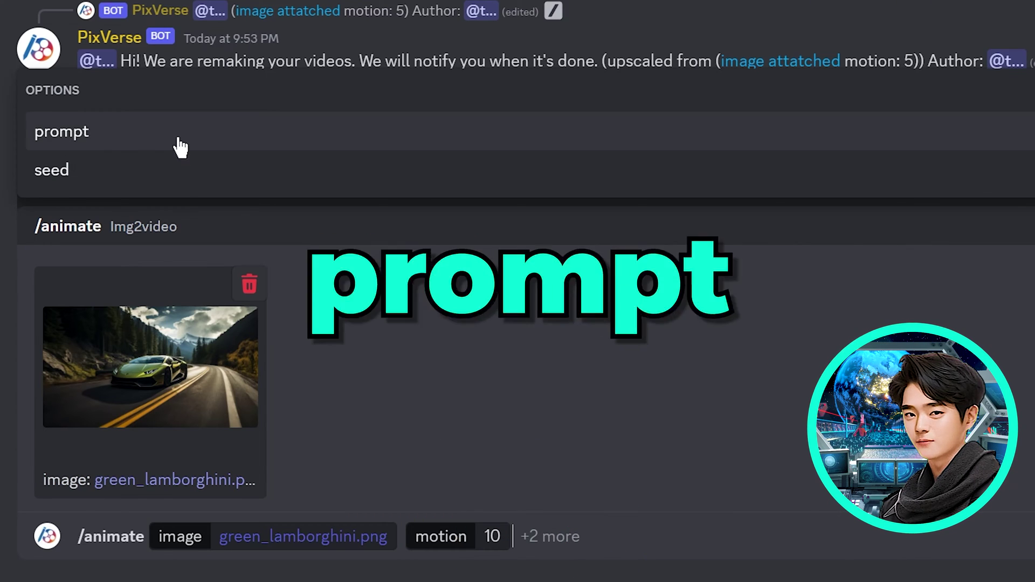
Step: Add the prompt 'fast car speeding through the road' to the animate request
click(178, 135)
text(fast car speeding through the road, o)
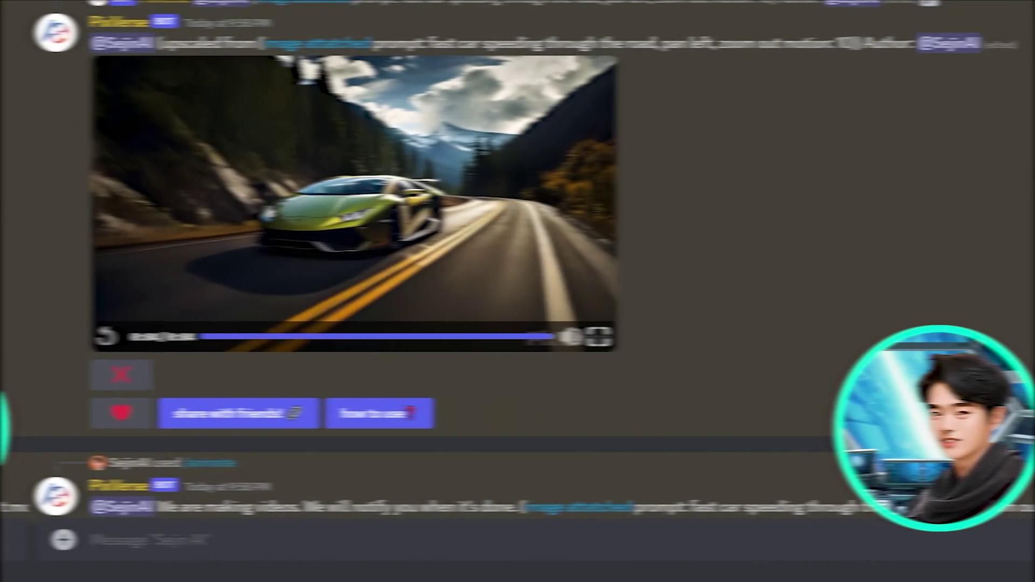
Step: Start a /create request with the prompt about a little red bird on a table
click(661, 542)
text(/cr)
key(Tab)
text(a kutt)
key(BackSpace)
key(BackSpace)
key(BackSpace)
key(BackSpace)
text(little red bird sitting on a table)
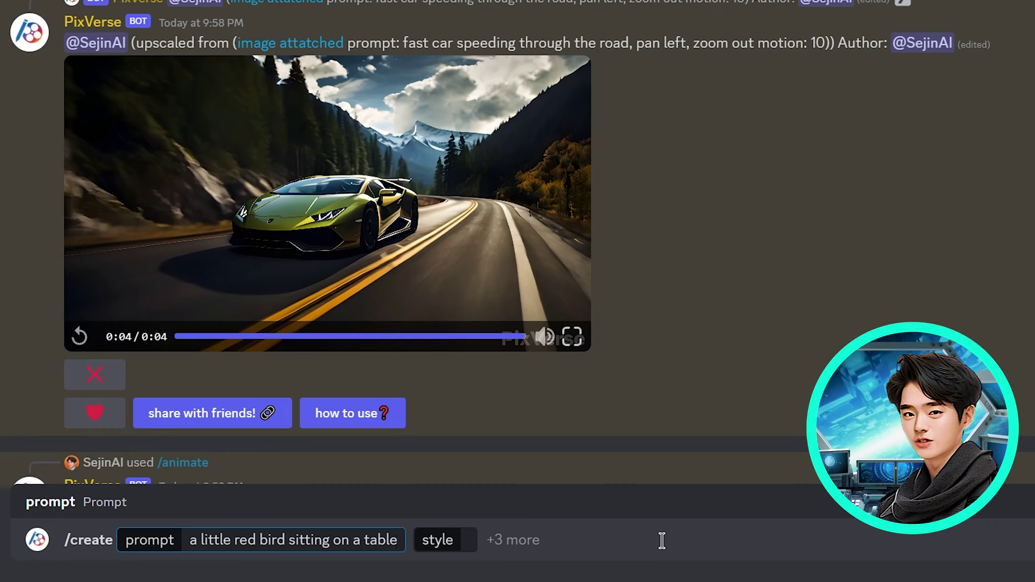
Step: Choose Realistic style, negative prompt 'motionless', and a 16:9 aspect ratio
key(Tab)
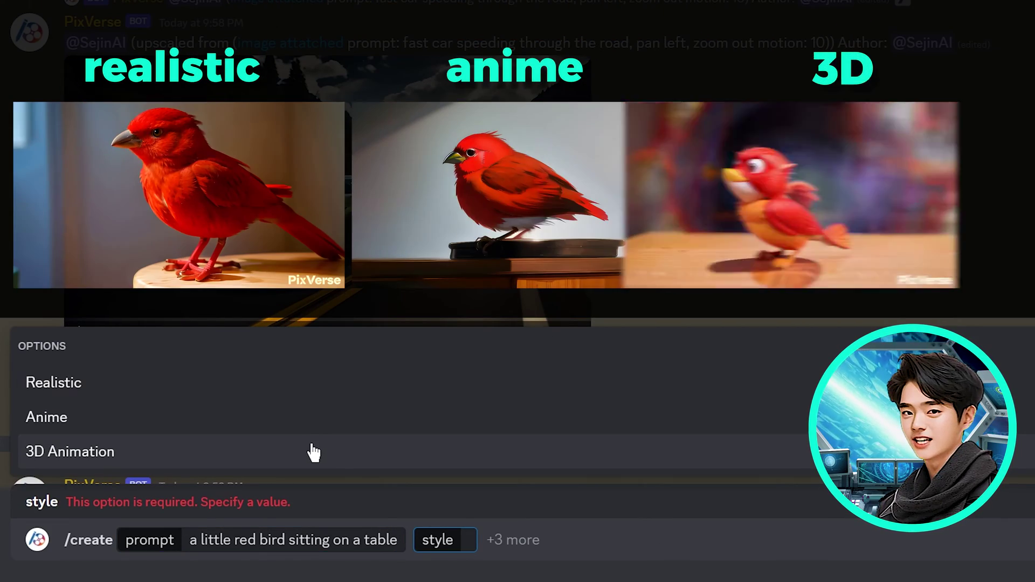
click(313, 455)
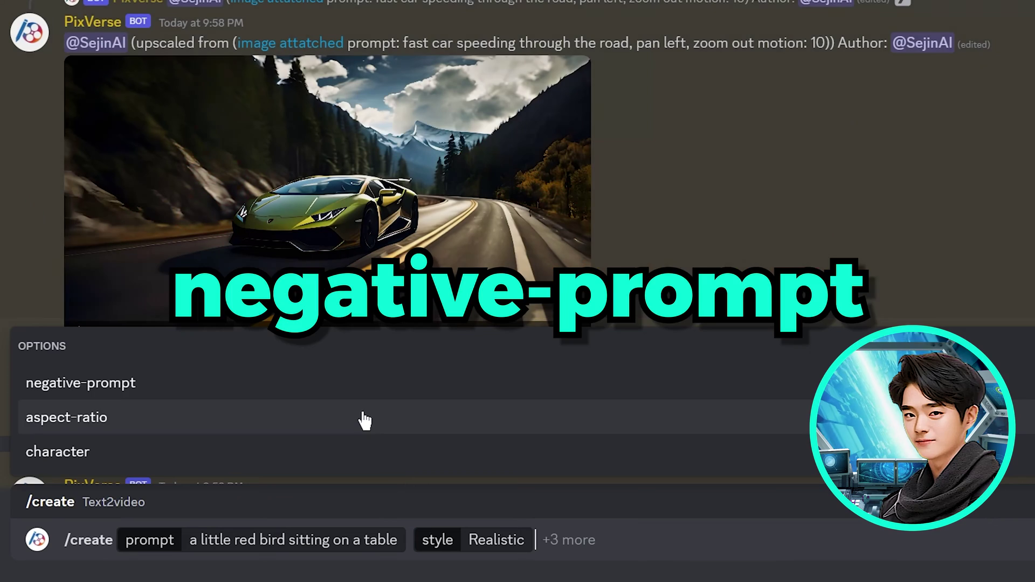
click(373, 390)
text(motionless)
click(616, 426)
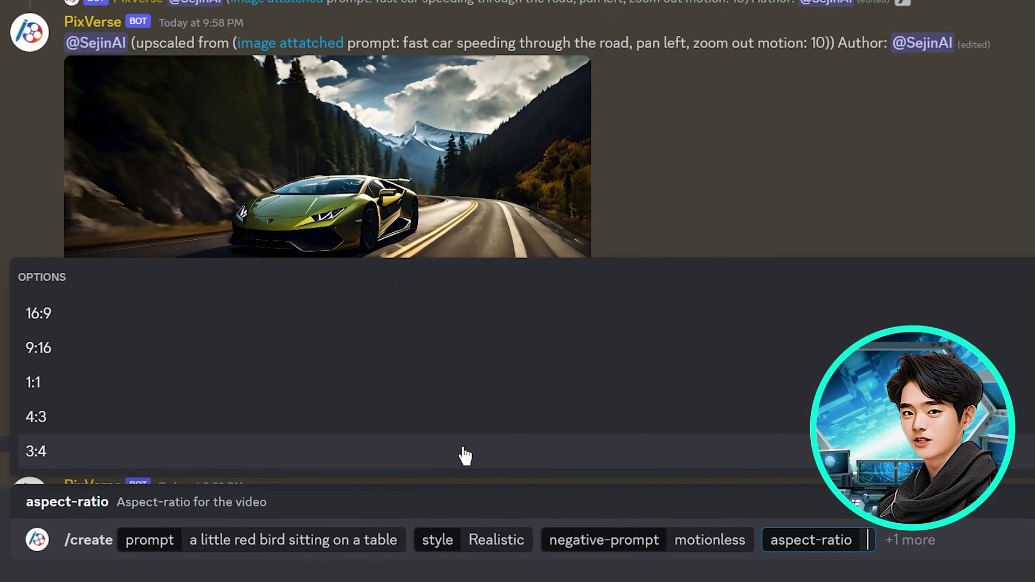
click(462, 317)
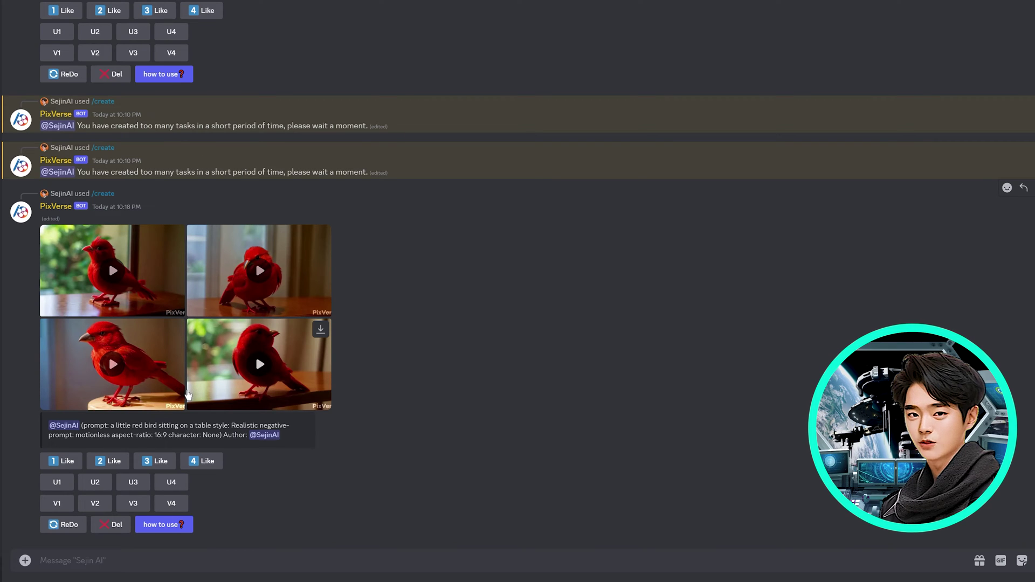
Step: Like and upscale the third red-bird video, then submit a blue-bird variation
click(151, 462)
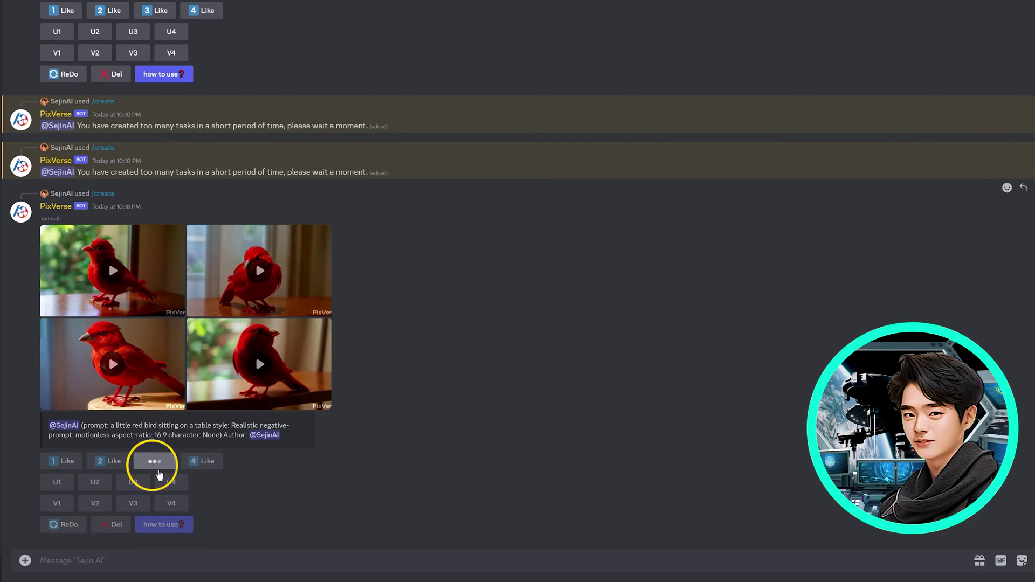
click(135, 423)
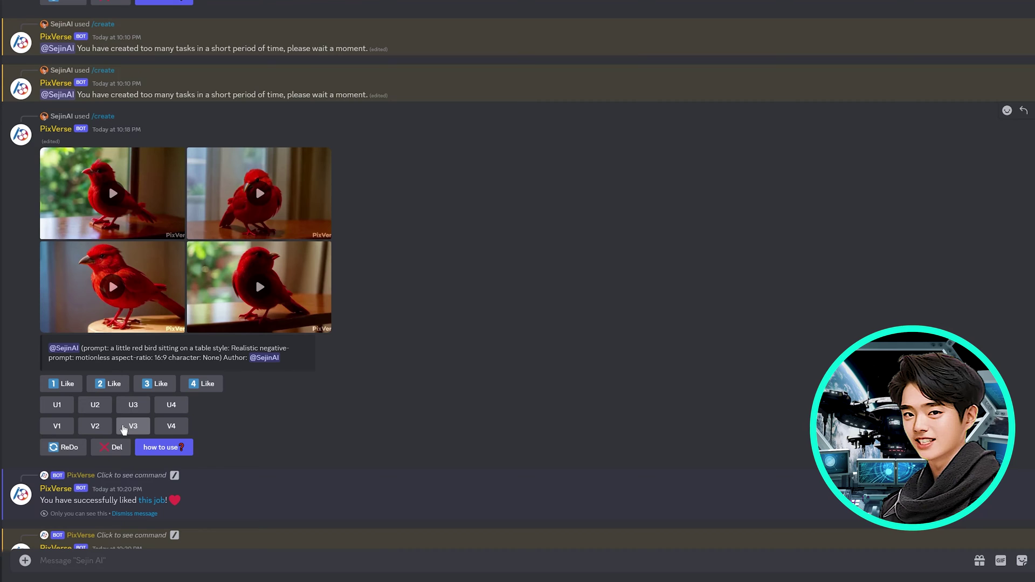
click(124, 428)
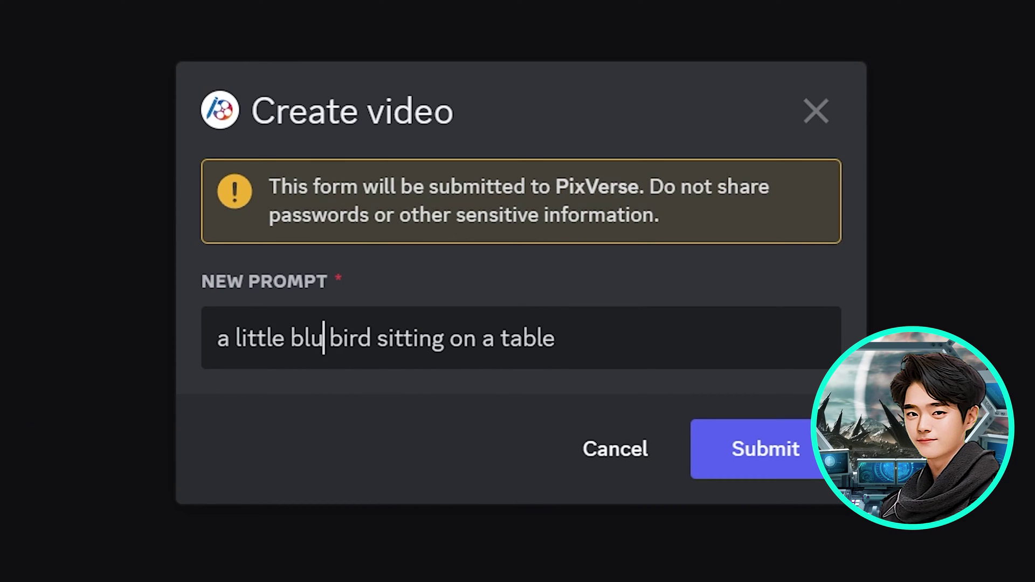
click(763, 477)
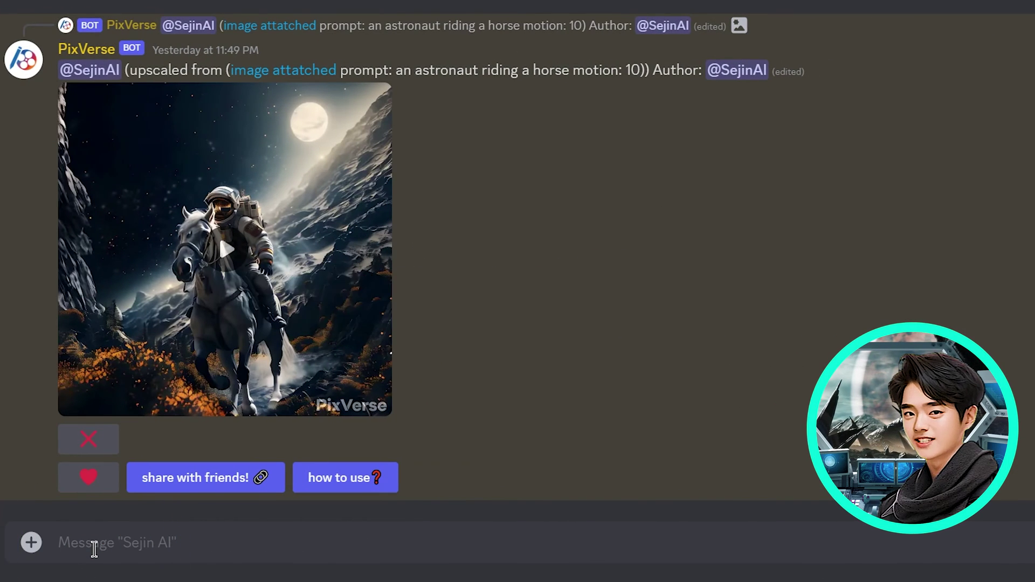
Step: Build a /meme_face request with a face photo, prompt 'a woman smiling at the beach', plus aspect ratio
text(/meme)
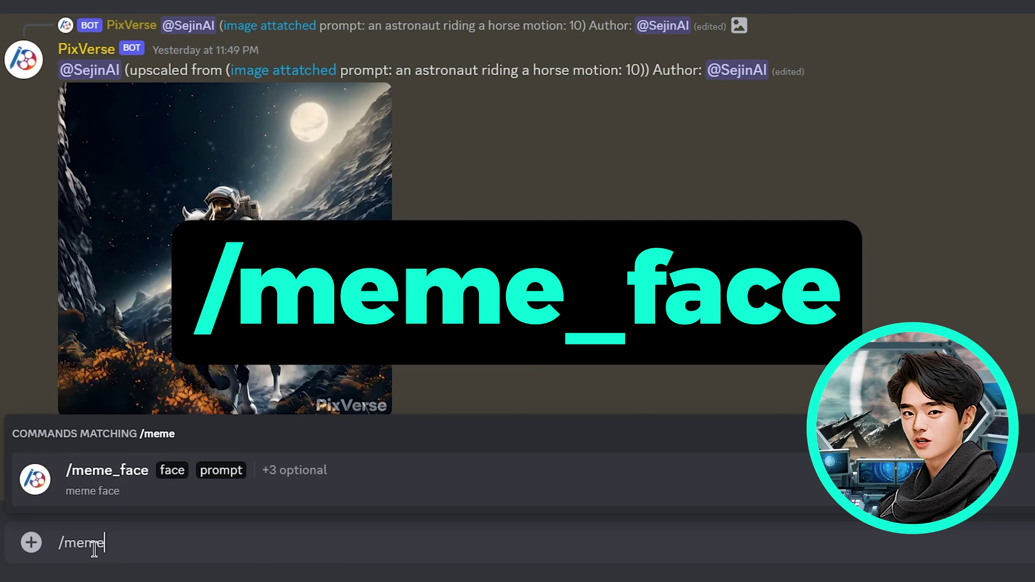
key(Tab)
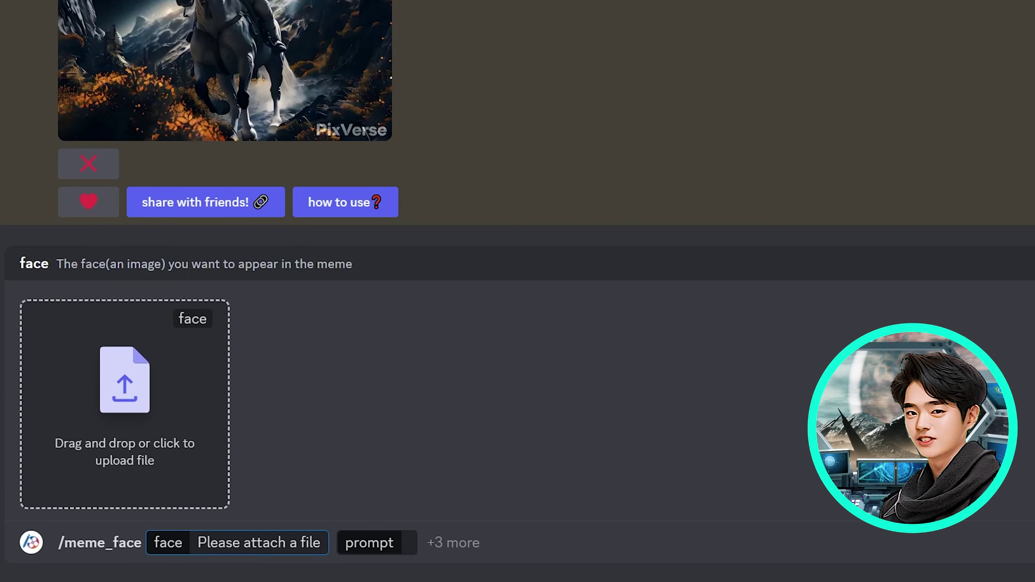
drag(890, 6, 129, 416)
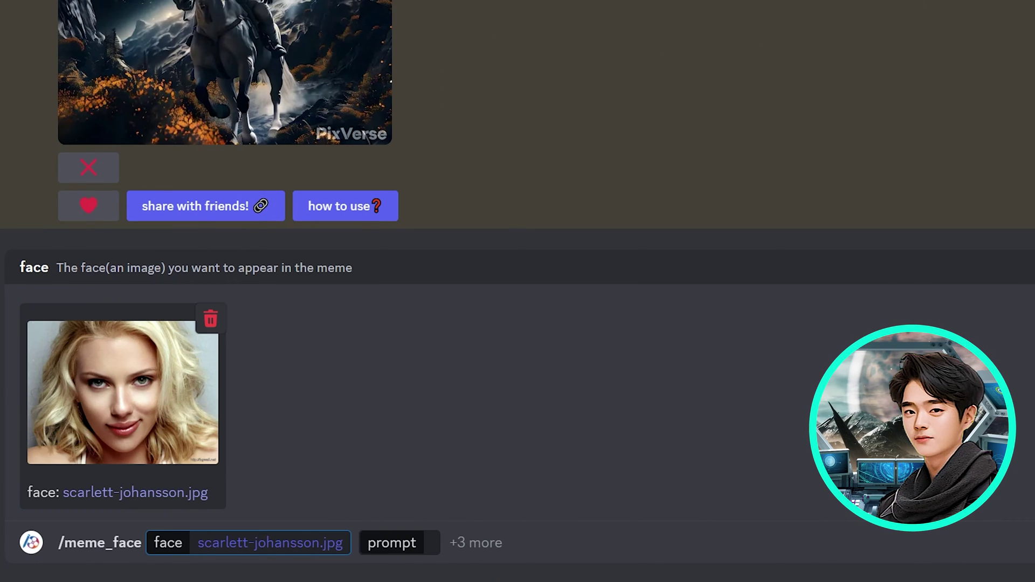
key(Tab)
text(a woman smil)
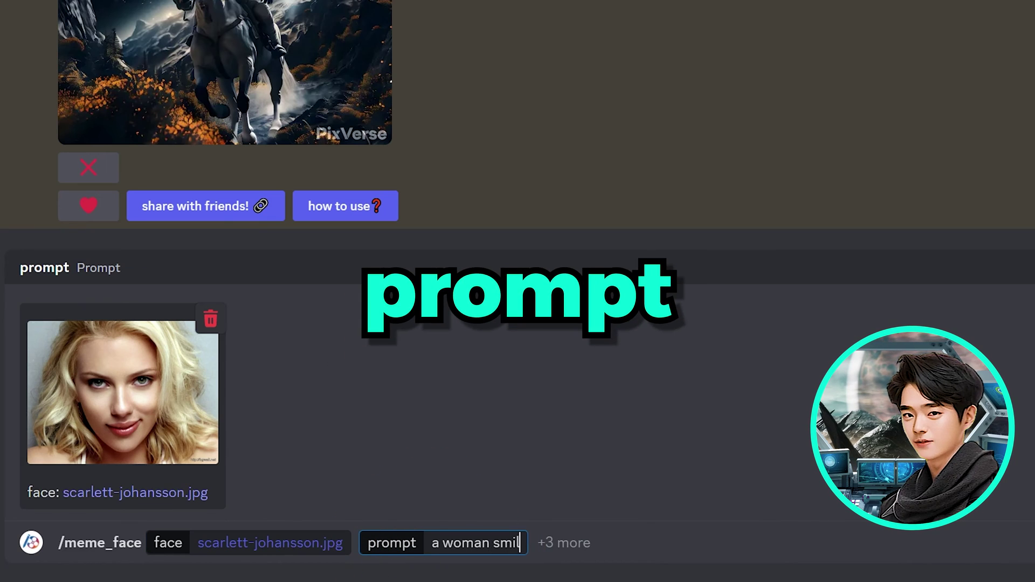
text(ing at the beach, zoom out)
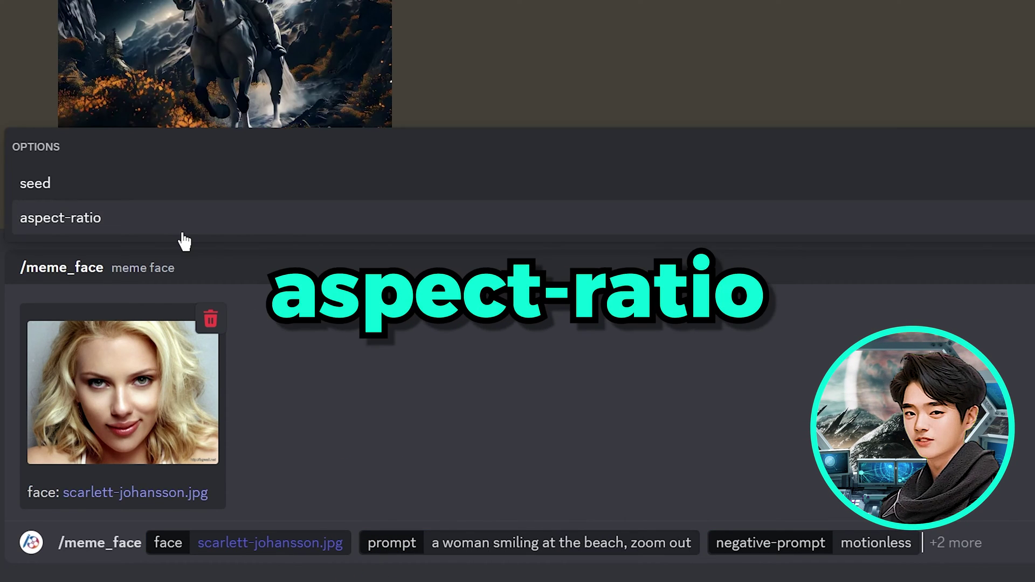
click(179, 227)
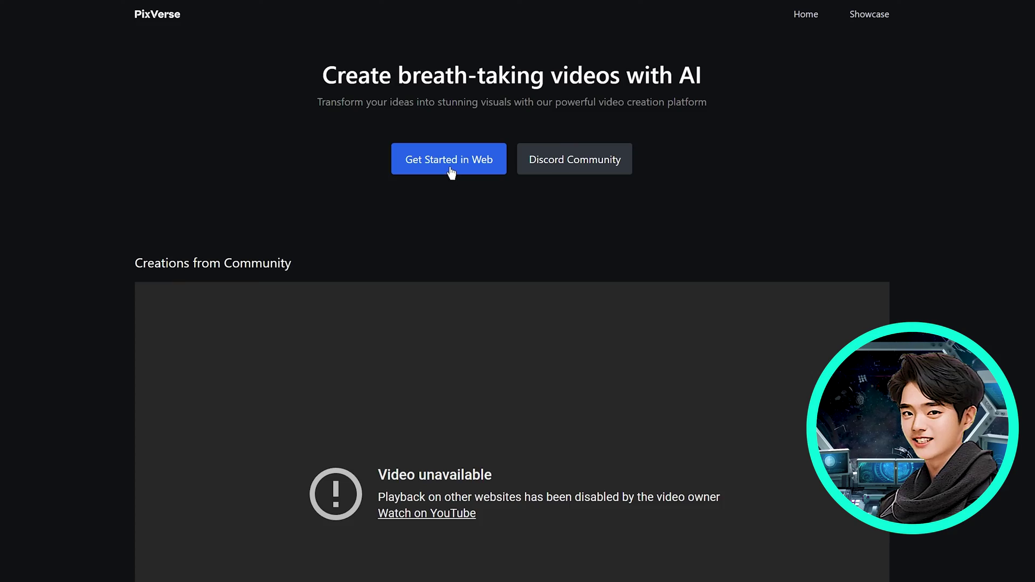
Step: Sign in to the PixVerse website with Google and open My Videos
click(404, 293)
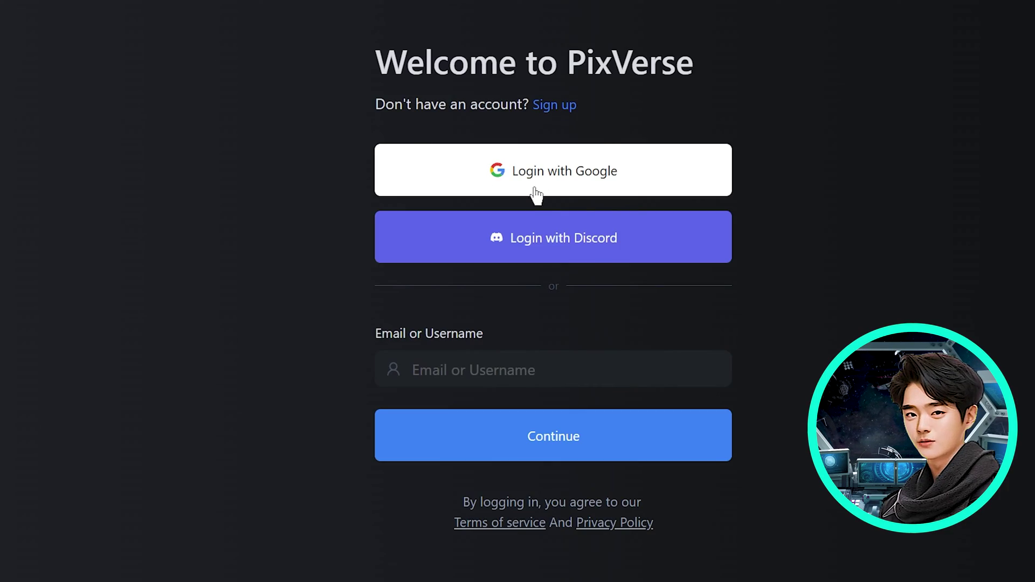
click(553, 188)
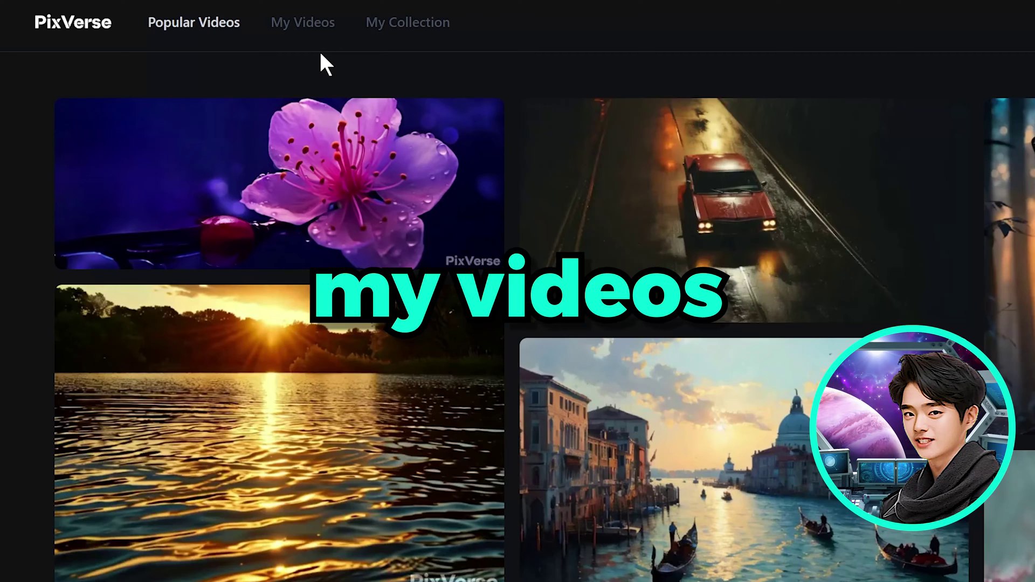
click(310, 30)
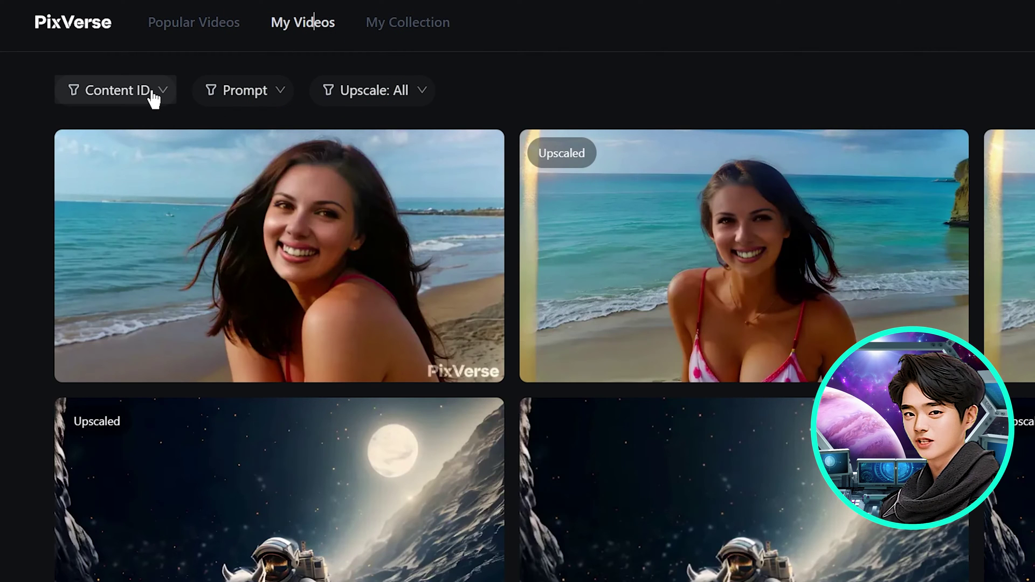
Step: Try the Content ID, Prompt and Upscale filters, then go to the Create page
click(154, 97)
click(278, 93)
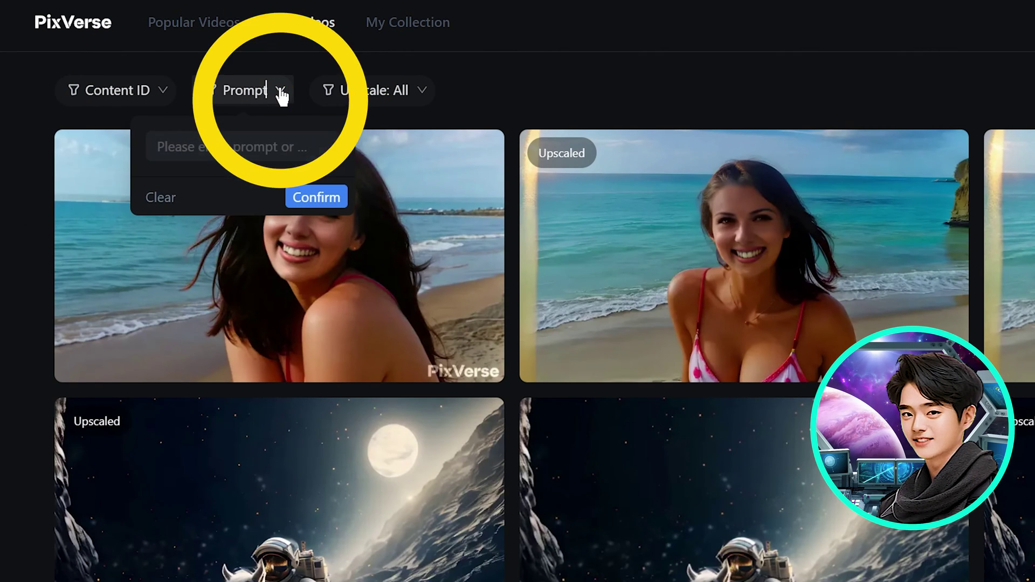
click(389, 96)
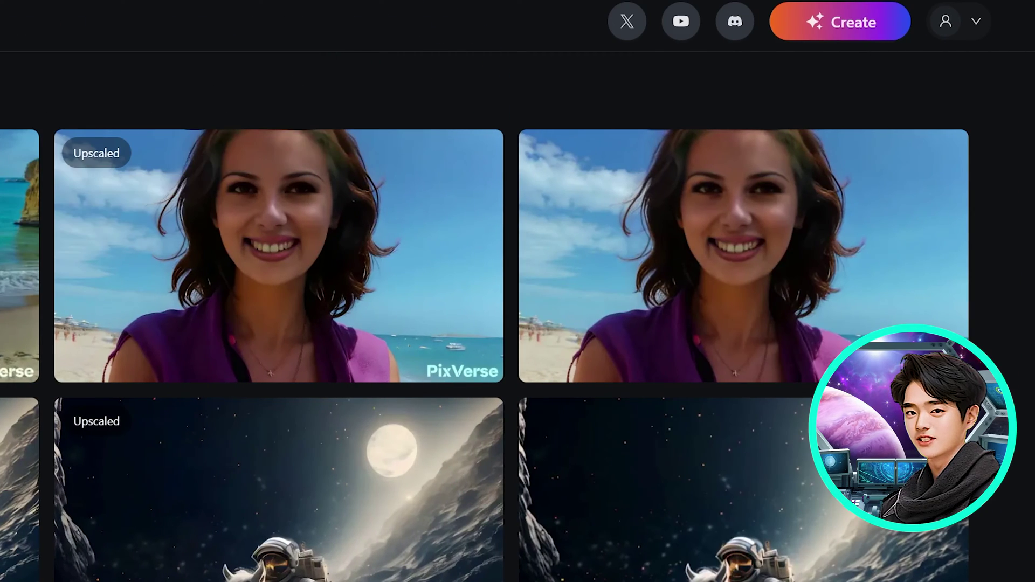
click(837, 28)
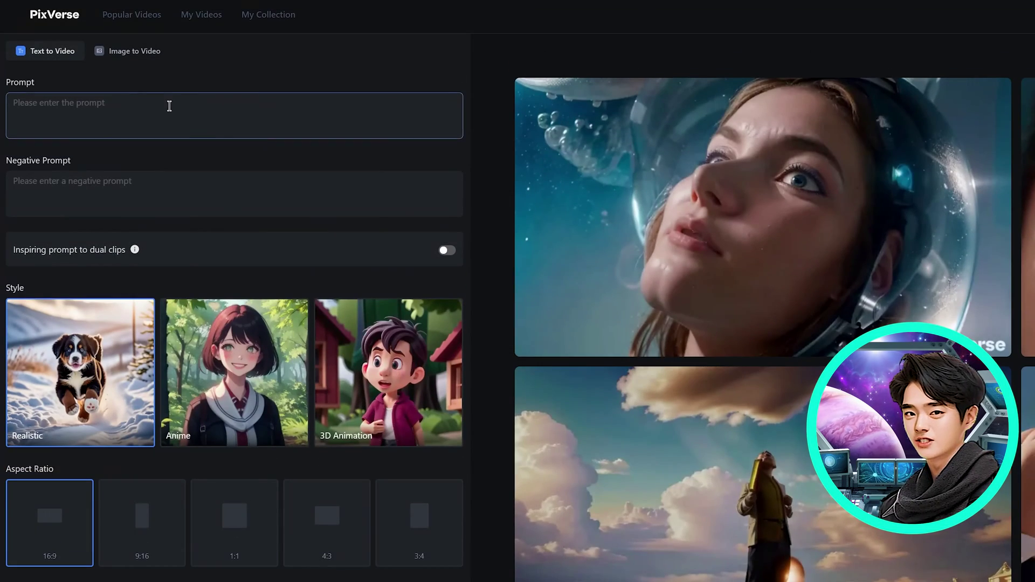
Step: Generate the astronaut text-to-video clip in 3D Animation style at 16:9
click(169, 106)
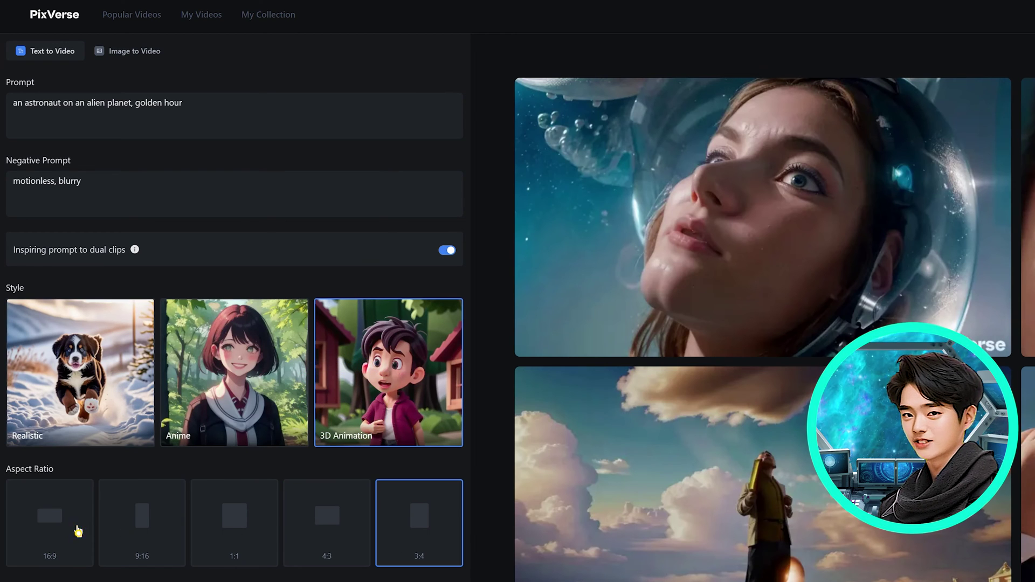
click(78, 531)
scroll(113, 414, down, 4)
click(179, 566)
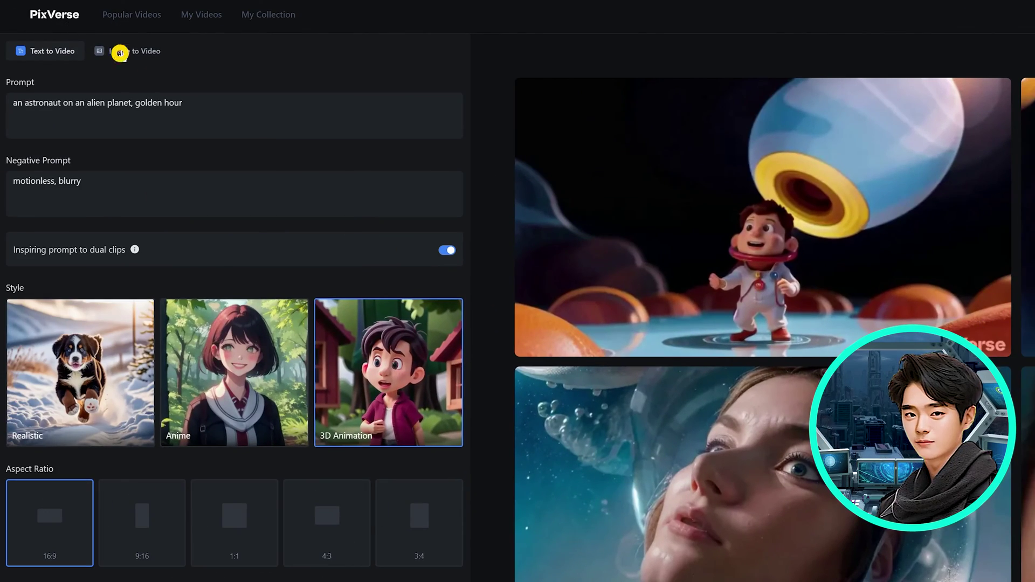
Step: Switch to Image to Video and set Strength of motion to 1.00
click(121, 52)
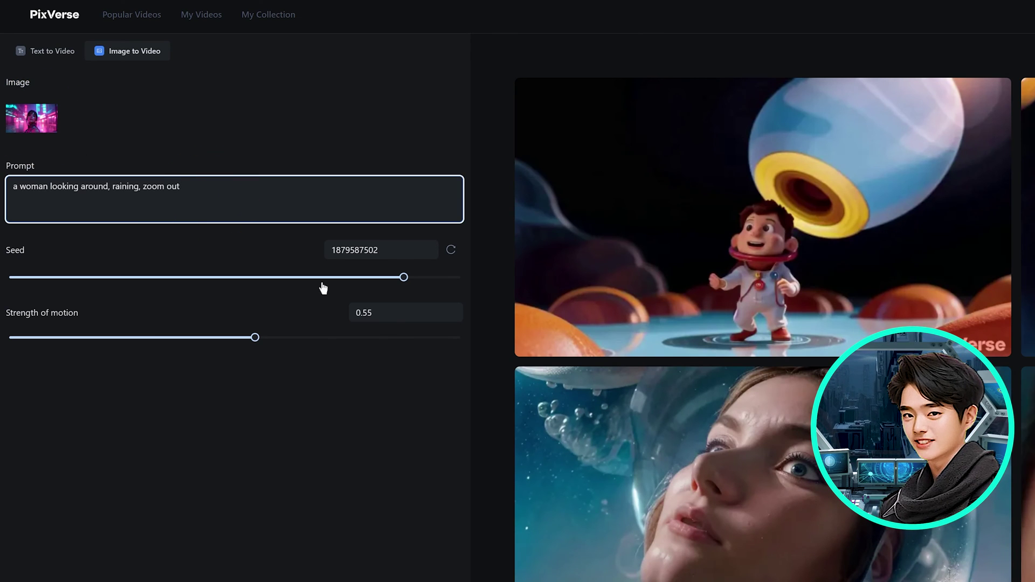
drag(357, 350, 463, 354)
scroll(389, 324, down, 4)
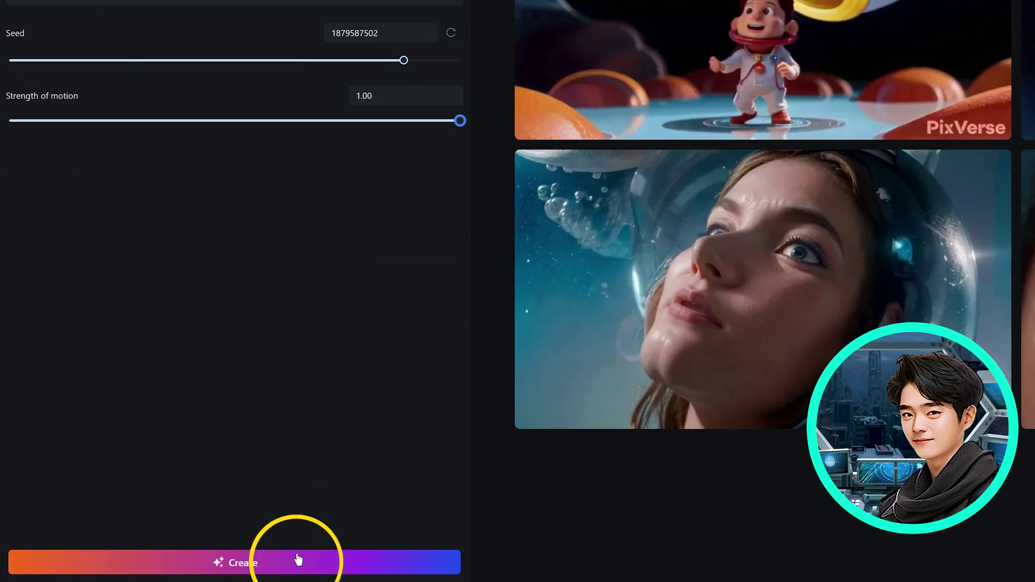